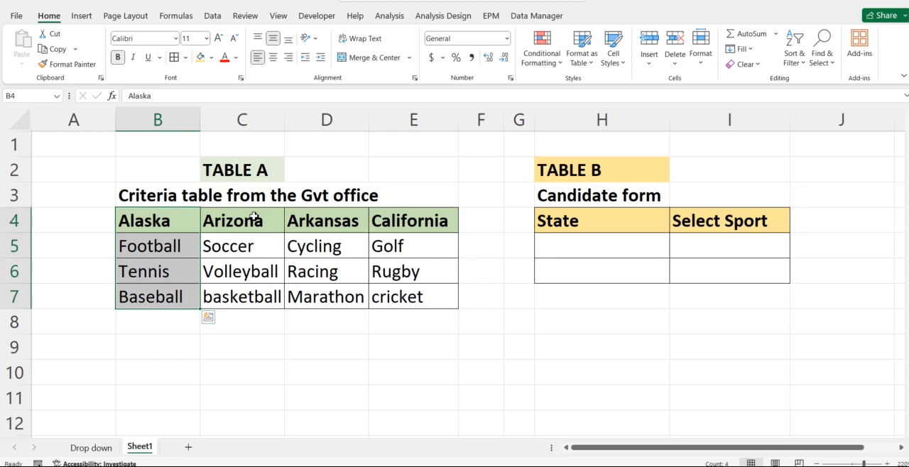
Step: Examine Table A's state columns and the sports listed under each state
left_click(326, 213)
left_click_drag(325, 213, 325, 298)
left_click_drag(410, 220, 413, 300)
left_click(262, 330)
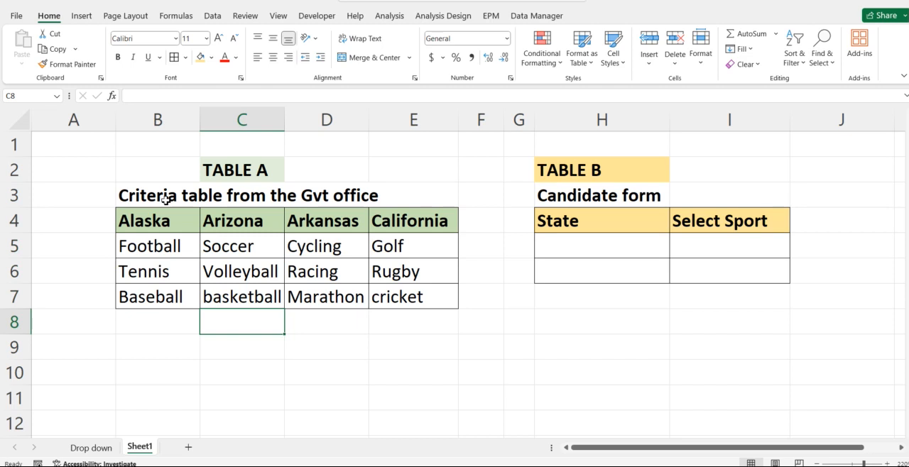
left_click_drag(165, 200, 403, 308)
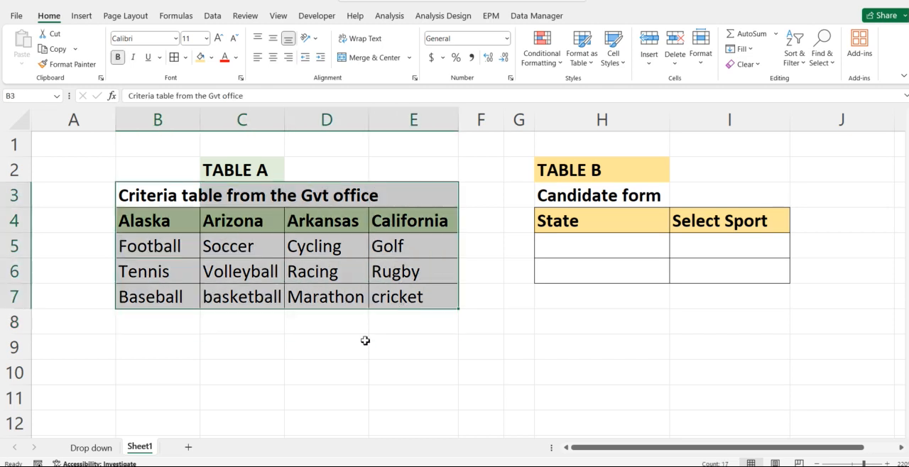
left_click(319, 349)
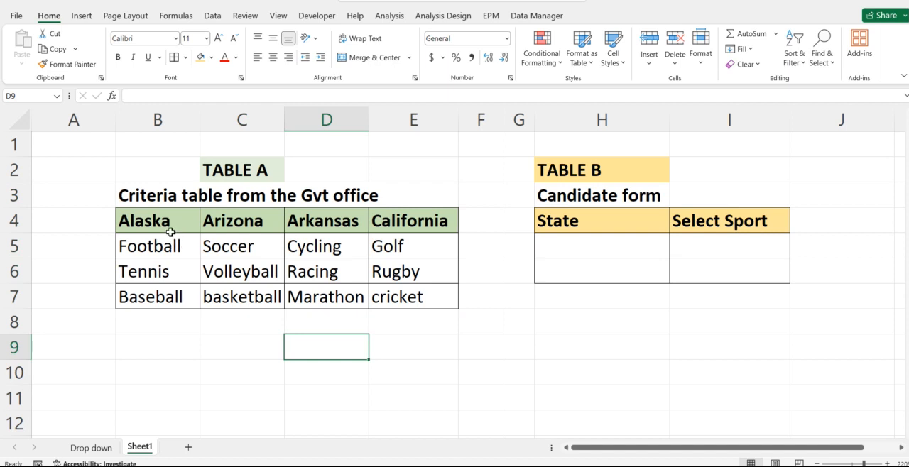
left_click_drag(162, 248, 163, 294)
mouse_move(226, 250)
left_mouse_down()
mouse_move(243, 264)
mouse_move(237, 288)
left_mouse_up()
left_click(321, 278)
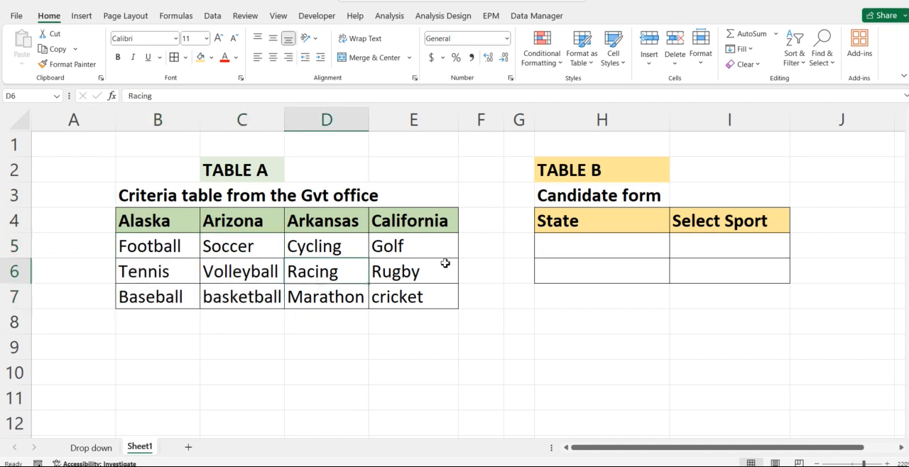
Step: Examine Table B's candidate form, including its State and Select Sport columns and empty entry cells
left_click_drag(573, 179, 712, 275)
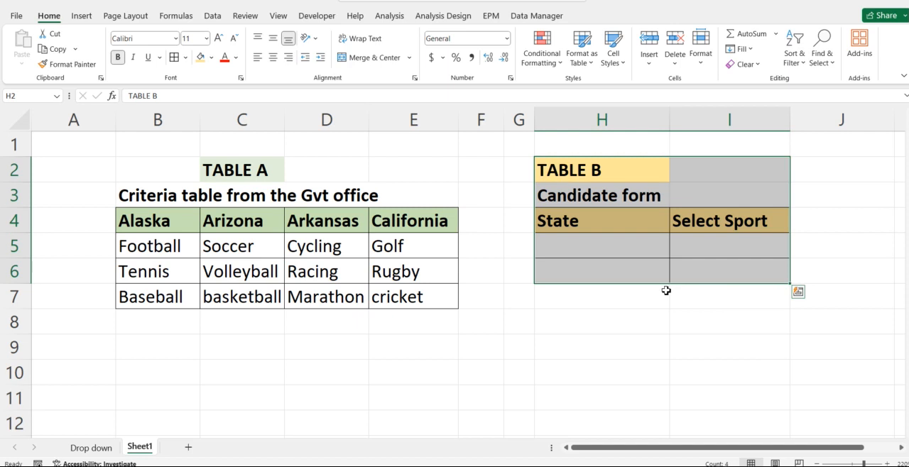
left_click(666, 291)
left_click(604, 249)
left_click(692, 251)
left_click(631, 272)
left_click(705, 265)
left_click(600, 253)
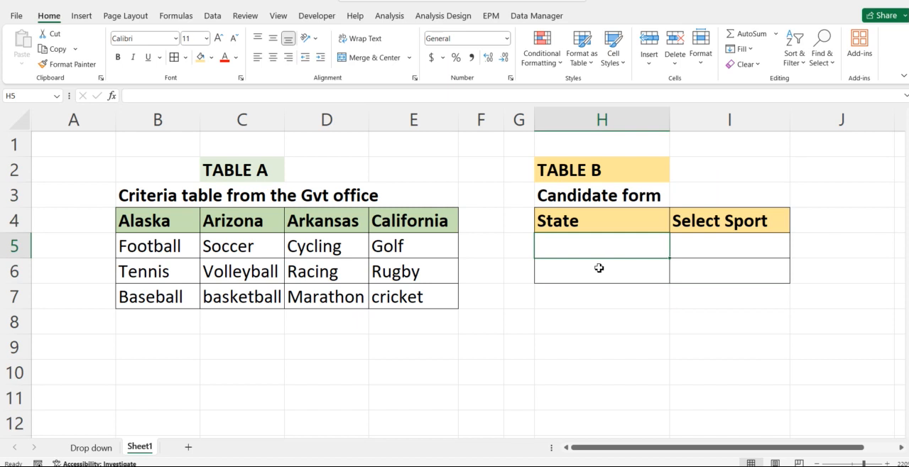
left_click_drag(590, 281, 578, 314)
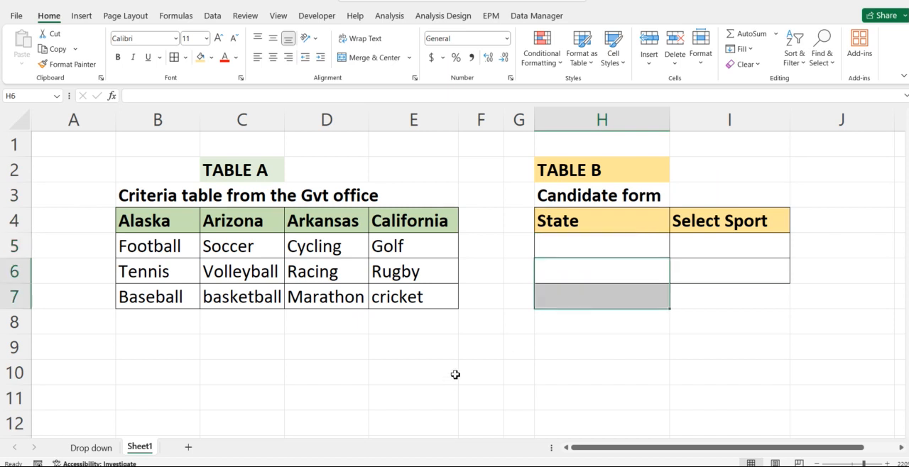
left_click(608, 120)
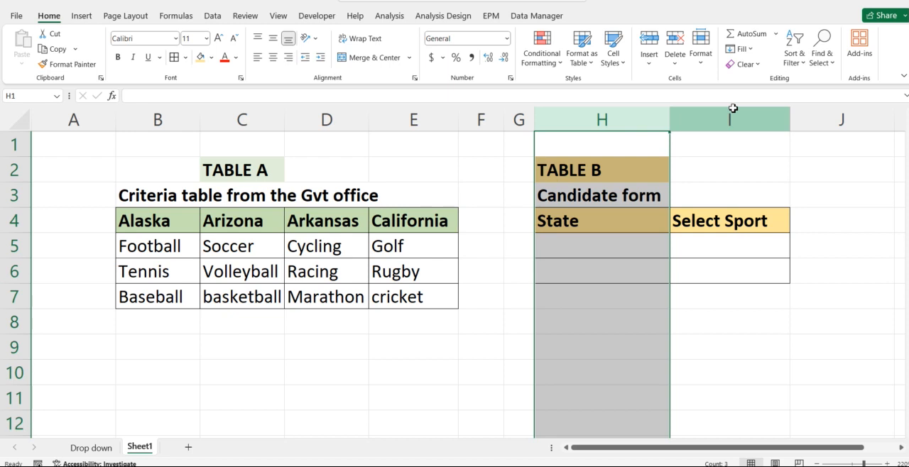
left_click(732, 108)
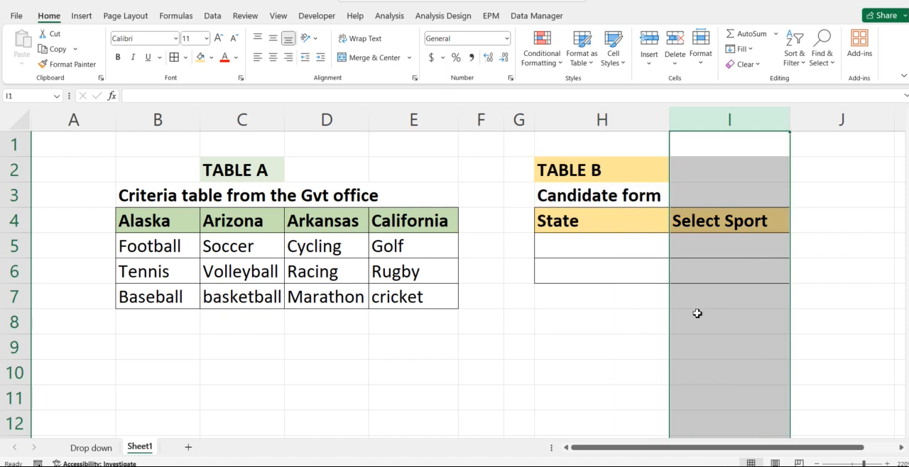
left_click(572, 373)
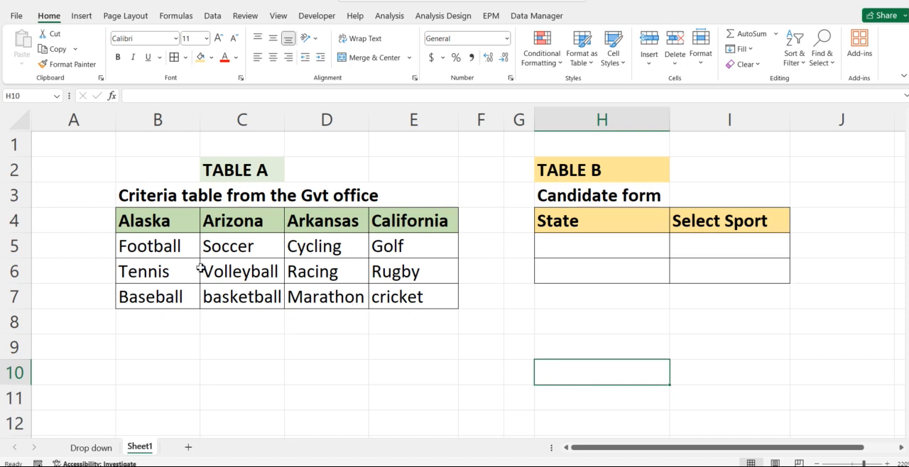
Step: Create named ranges from Table A's cells B4:E7, taking the names from the top row only
left_click_drag(167, 231, 168, 288)
left_click_drag(240, 216, 264, 297)
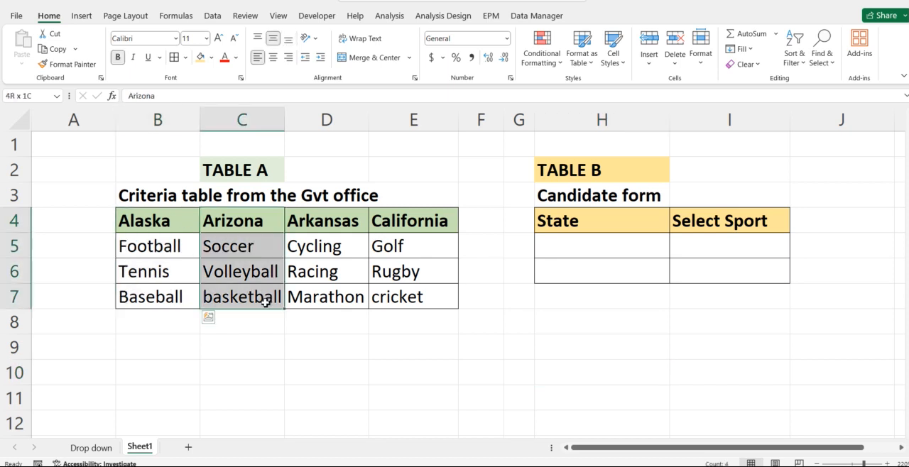
left_click_drag(315, 227, 326, 298)
left_click_drag(408, 227, 408, 298)
left_click_drag(164, 225, 417, 298)
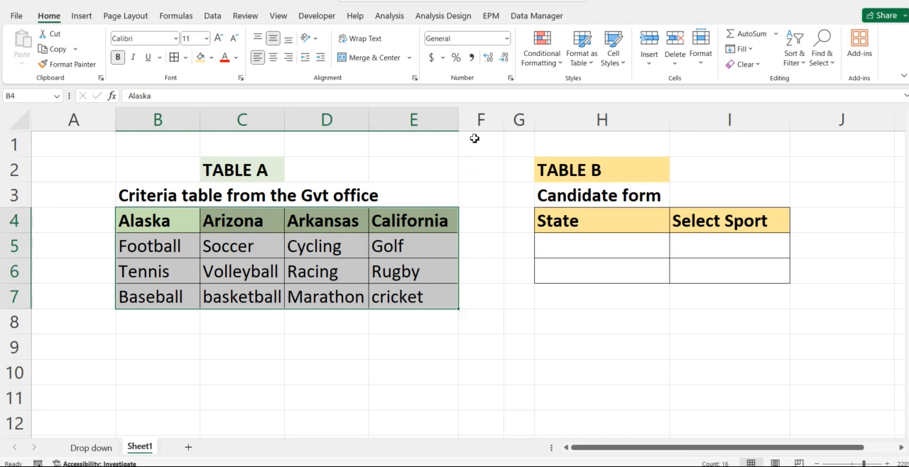
left_click(176, 16)
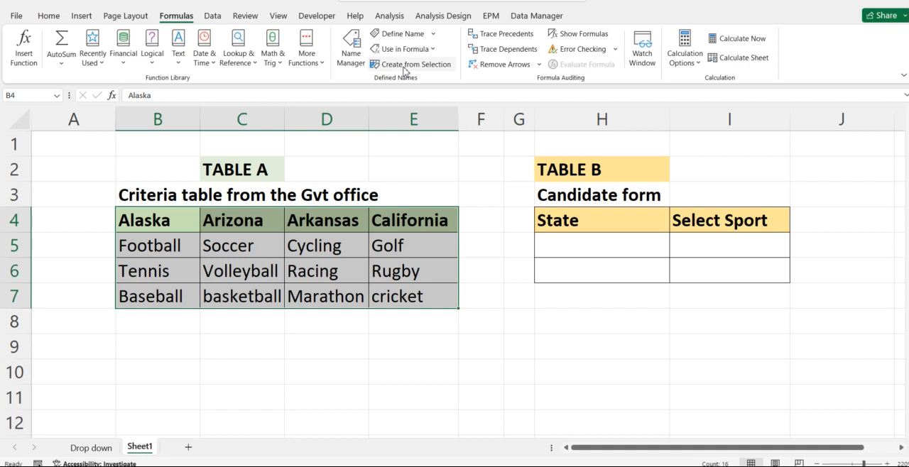
left_click(409, 64)
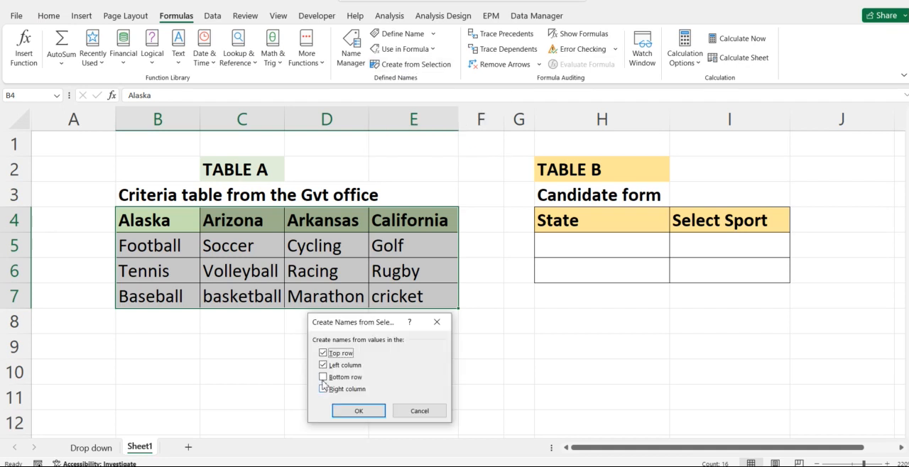
left_click(323, 365)
left_click(368, 412)
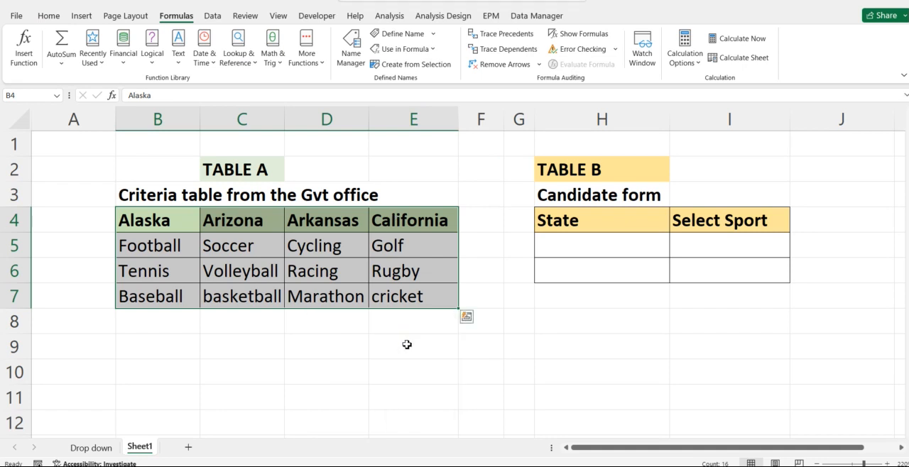
left_click(402, 348)
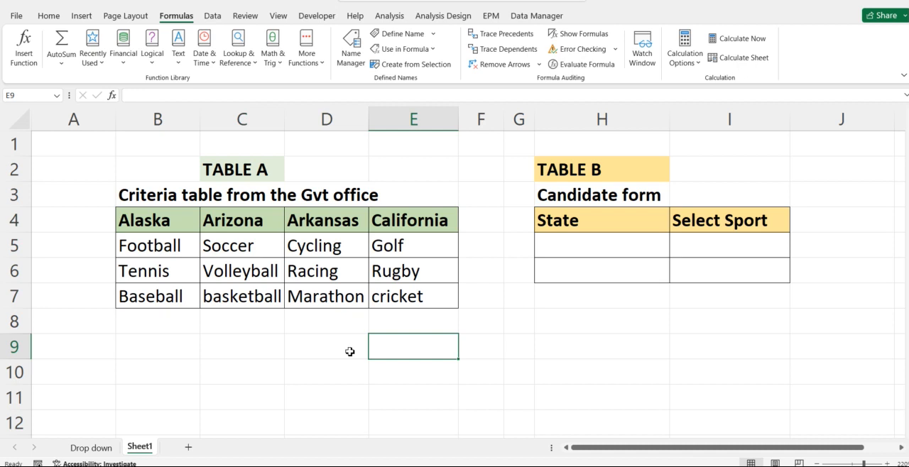
Step: Check the workbook's defined names and go to the Alaska range to see which cells it covers
left_click(142, 229)
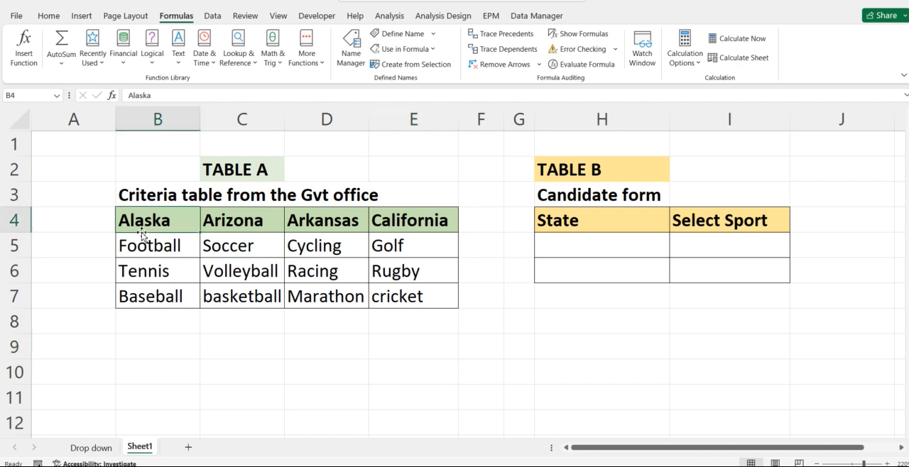
left_click(55, 186)
left_click(57, 95)
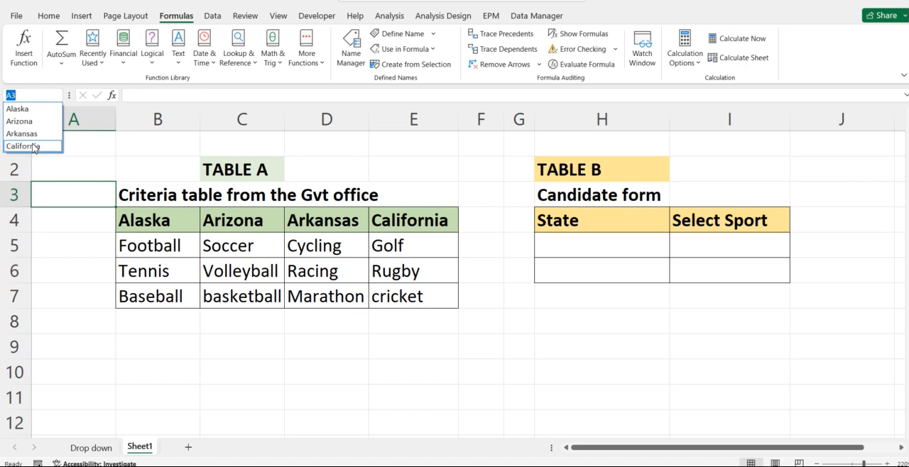
left_click(18, 109)
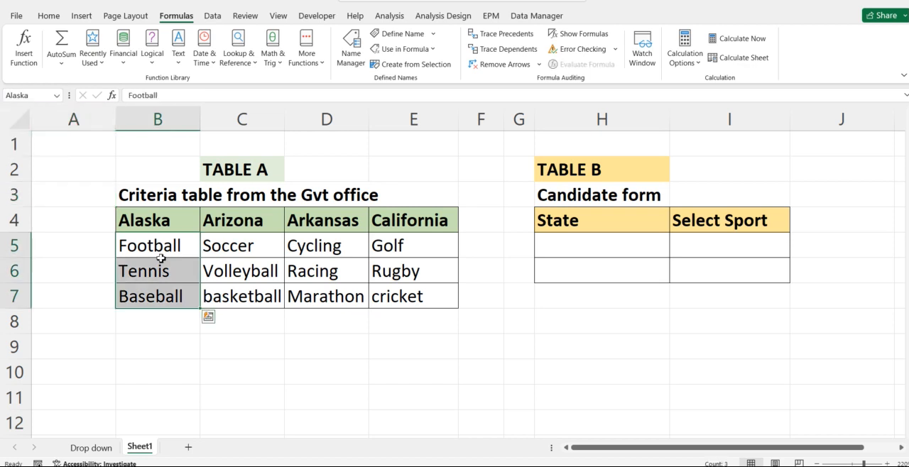
left_click(334, 323)
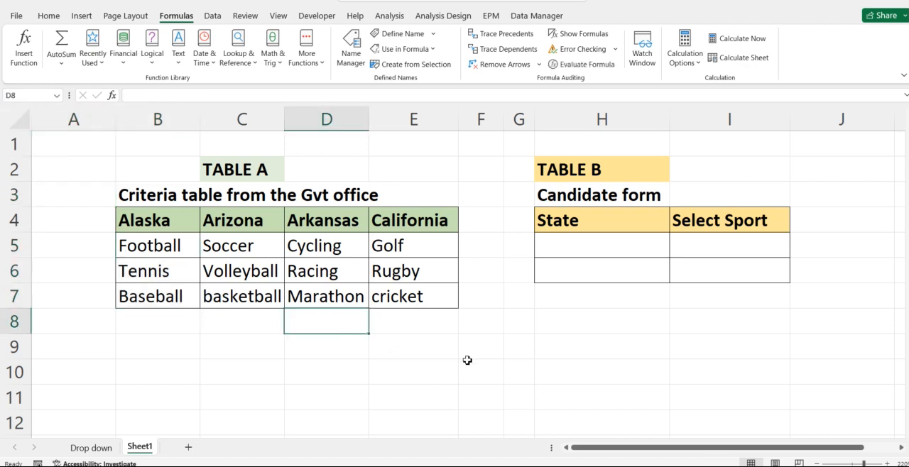
Step: Add list data validation to State cell H5 with the Table A headers =$B$4:$E$4 as its source
left_click(561, 373)
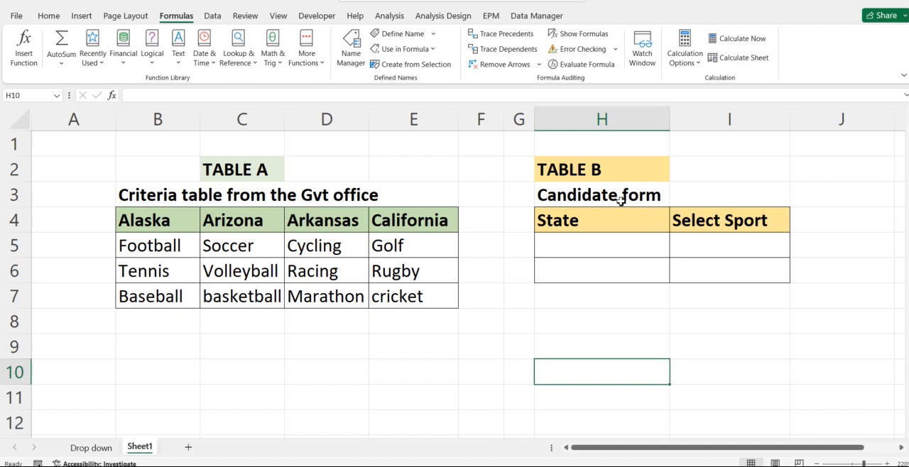
left_click(594, 243)
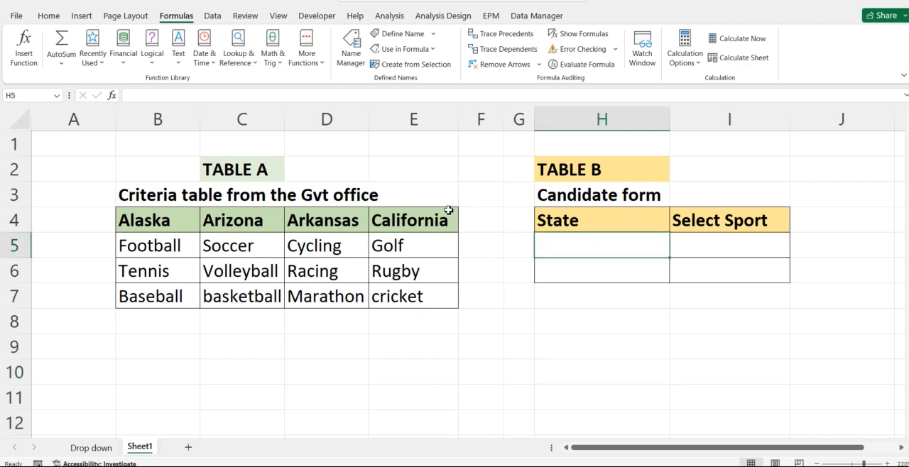
left_click(212, 16)
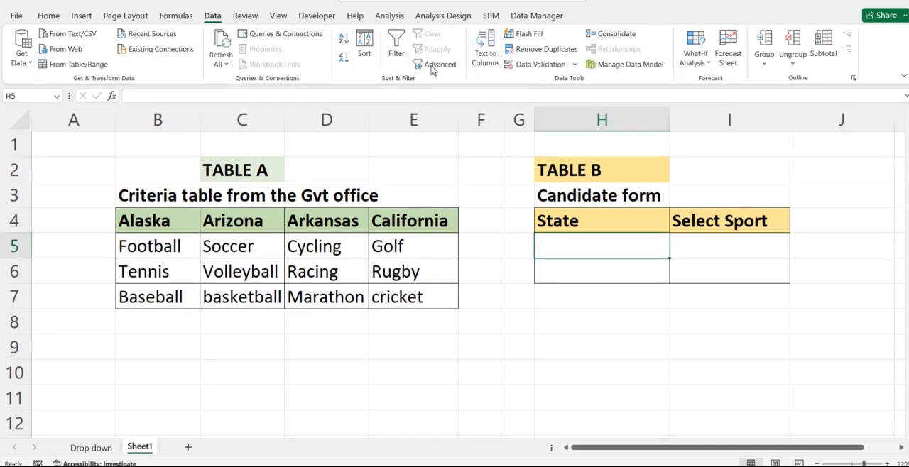
left_click(539, 65)
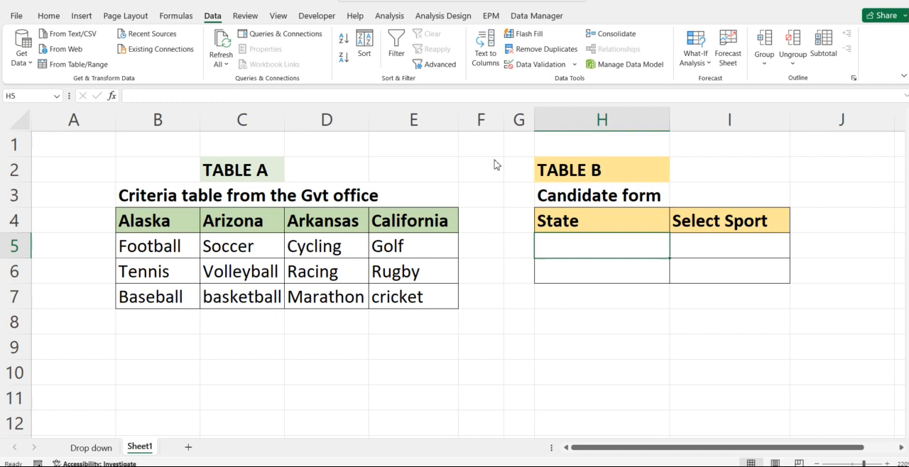
left_click(340, 341)
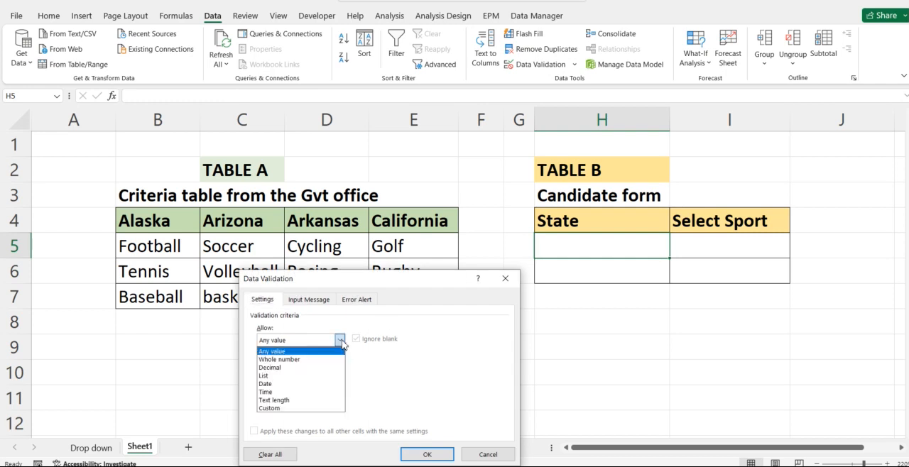
left_click(266, 377)
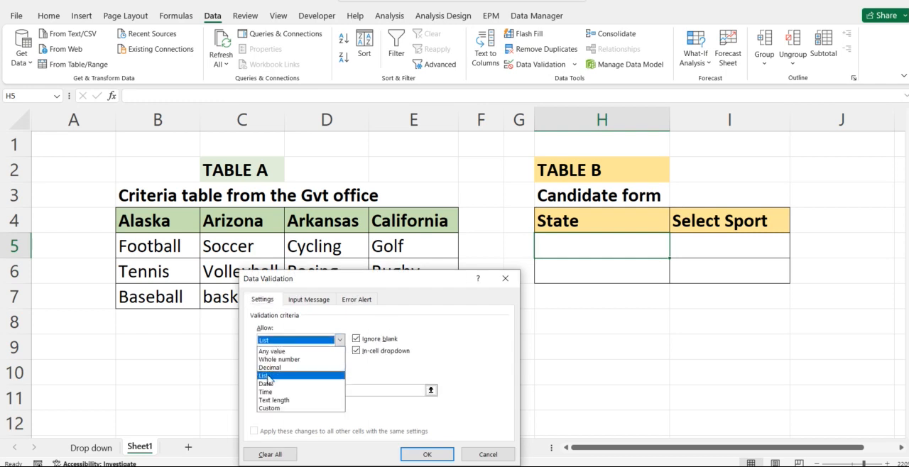
left_click(431, 391)
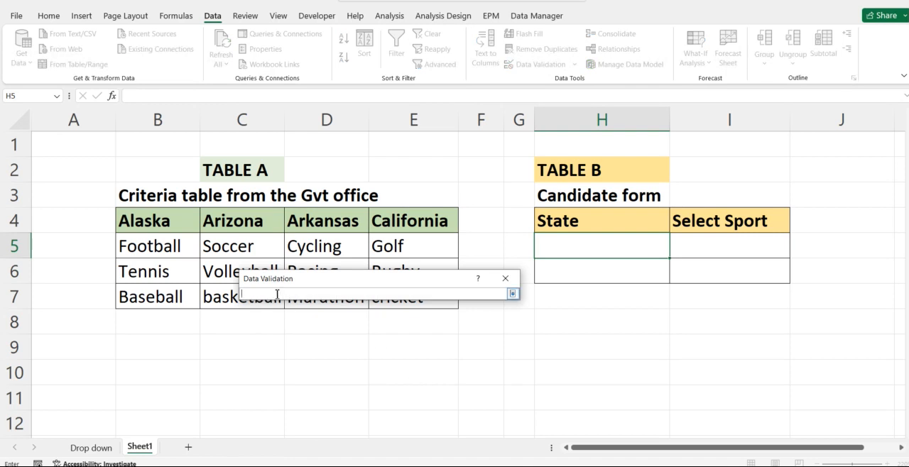
left_click_drag(145, 220, 377, 225)
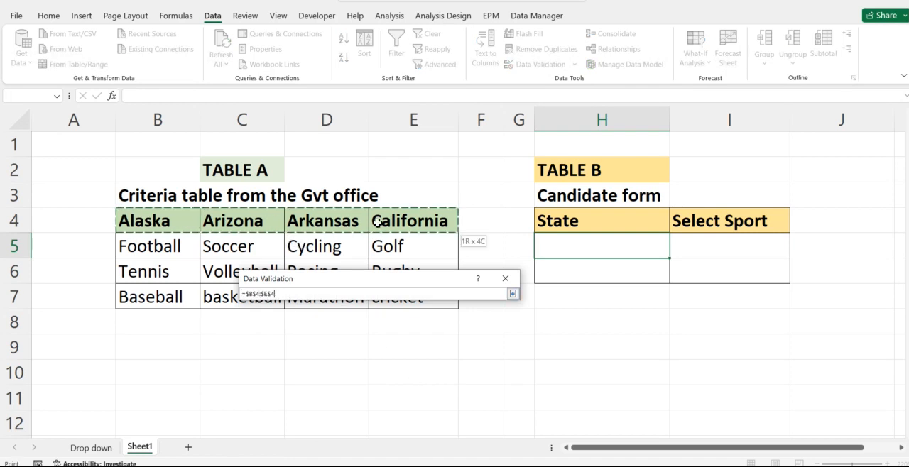
left_click(513, 295)
left_click(426, 454)
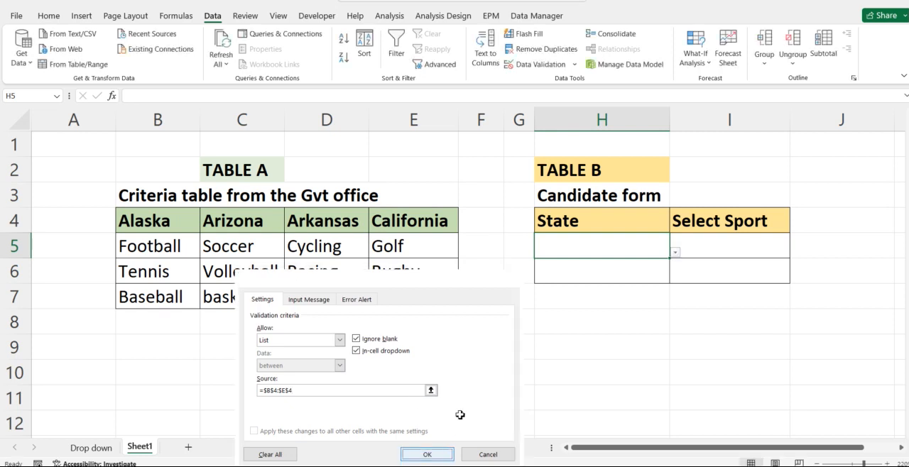
Step: Review the state choices offered in cell H5 and choose Alaska
left_click(676, 253)
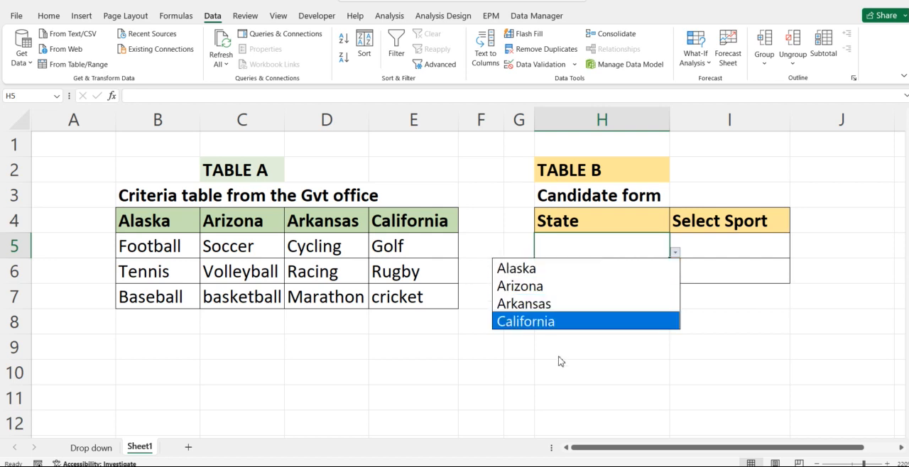
key("Escape")
left_click(708, 252)
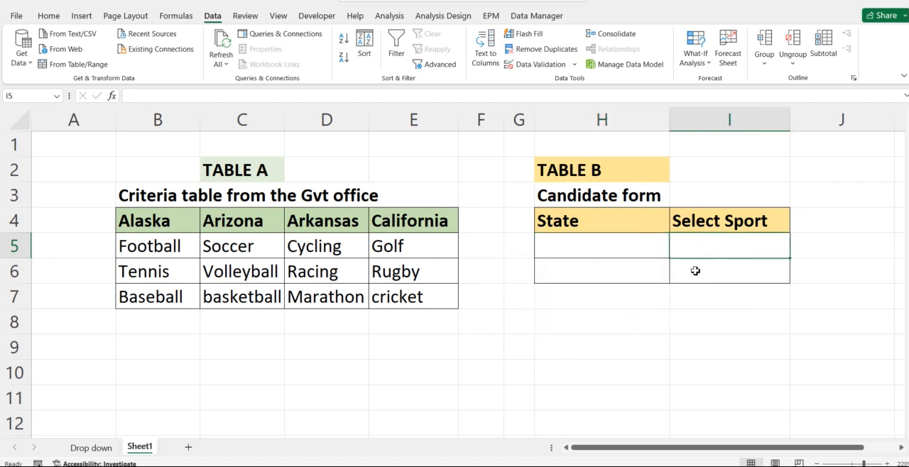
left_click(635, 233)
left_click(698, 253)
left_click(654, 248)
left_click(674, 253)
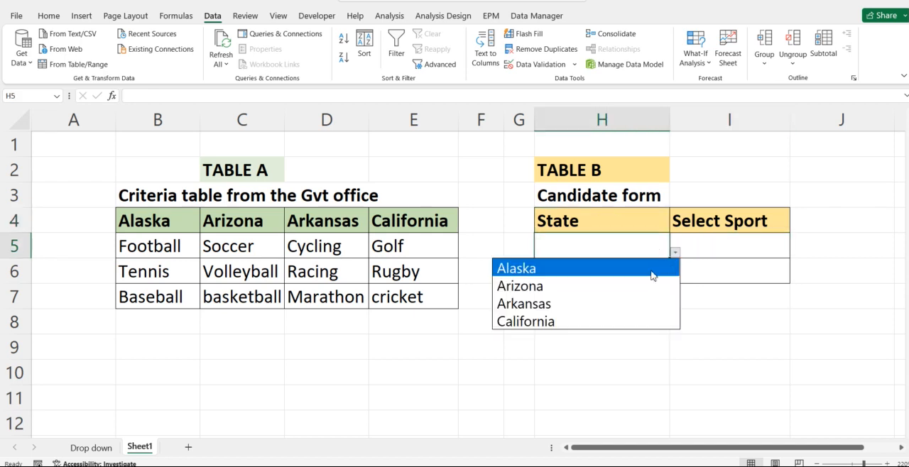
left_click(578, 269)
Step: Add list data validation to Select Sport cell I5 with =INDIRECT($H$5) as its source
left_click(748, 248)
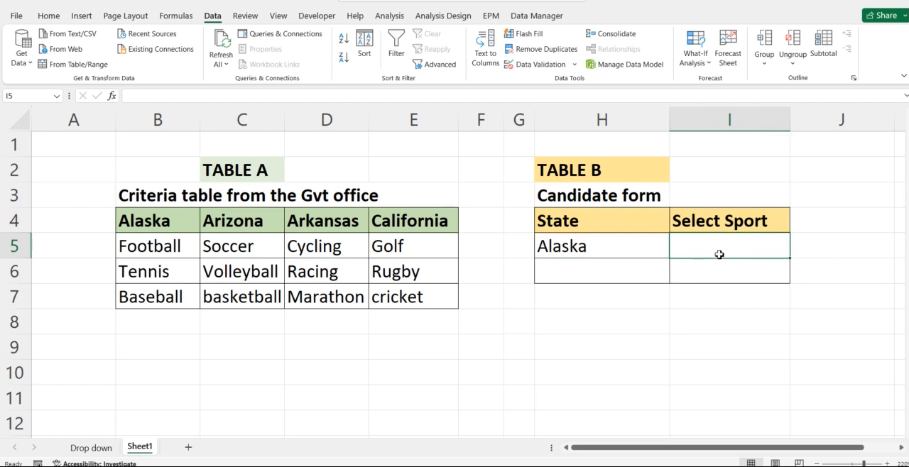
left_click(534, 64)
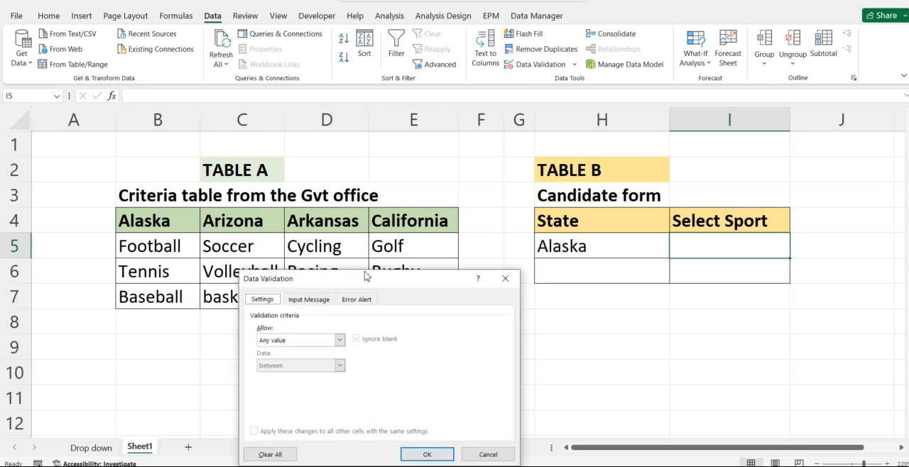
left_click(341, 341)
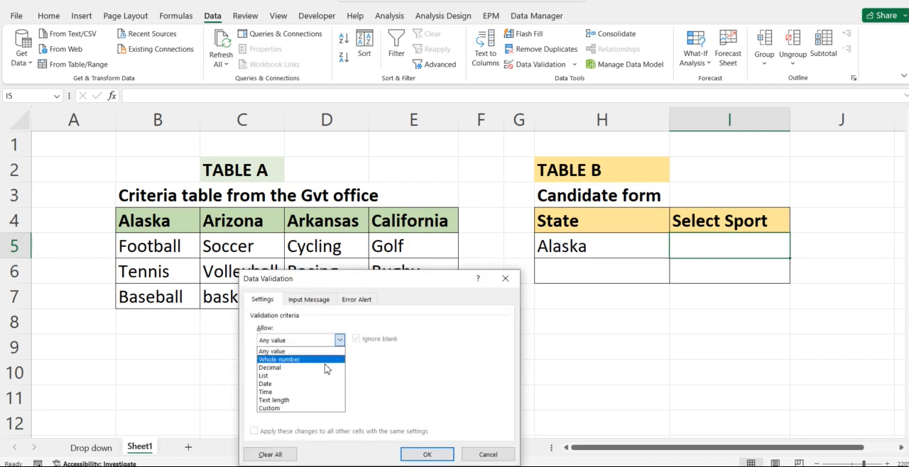
left_click(301, 376)
left_click(322, 390)
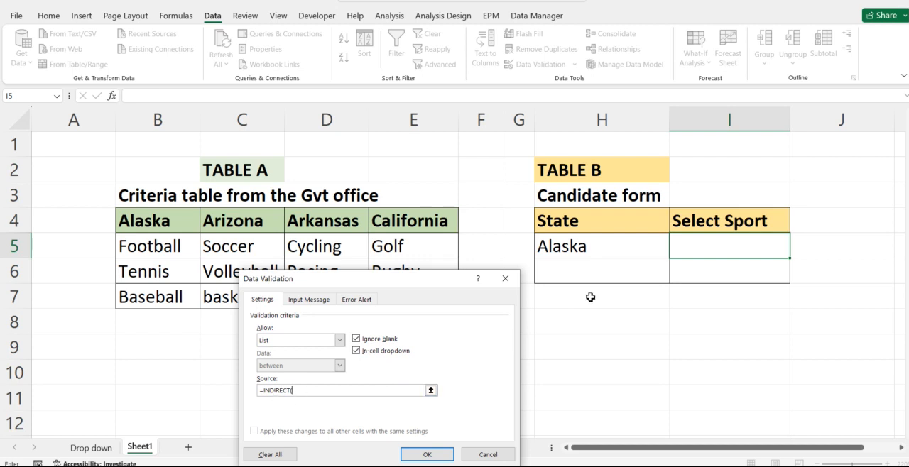
left_click(589, 248)
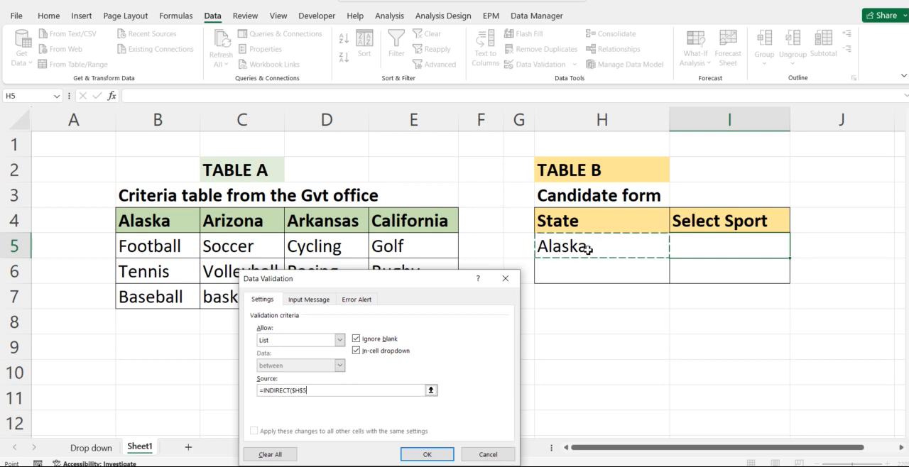
type(")")
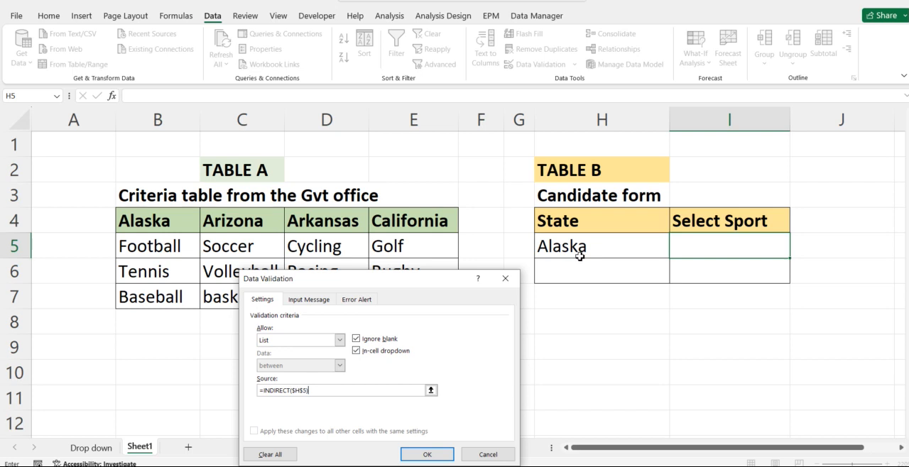
left_click(429, 455)
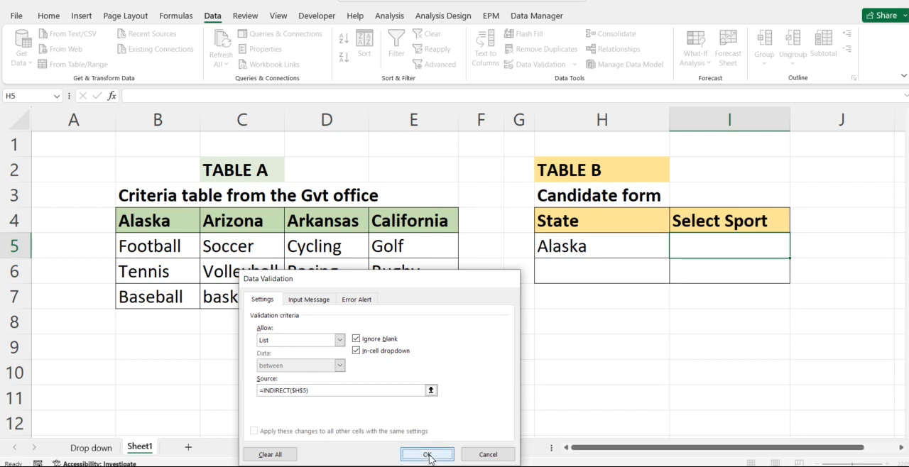
Step: Change the state in cell H5 to Arizona using its drop-down list
left_click(748, 271)
left_click(735, 254)
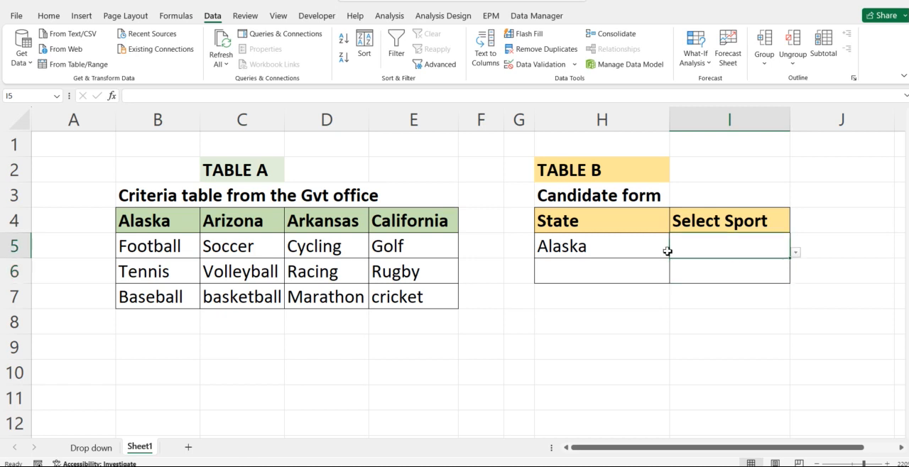
left_click(615, 250)
left_click(675, 253)
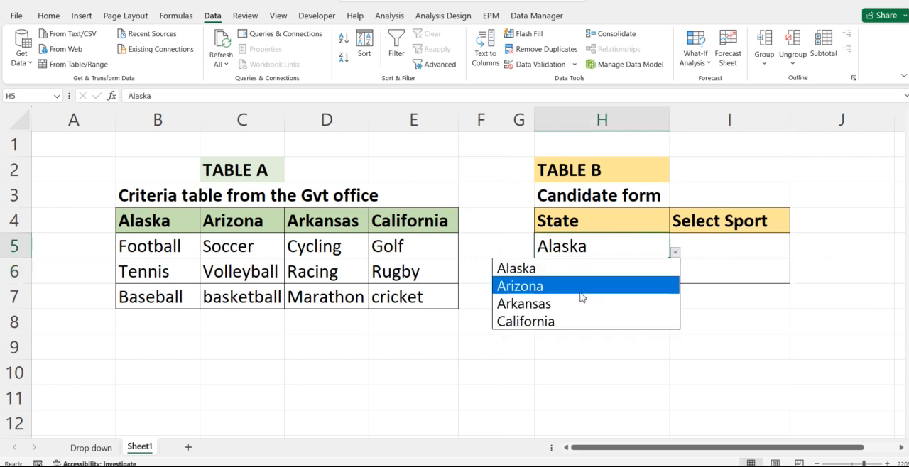
left_click(573, 288)
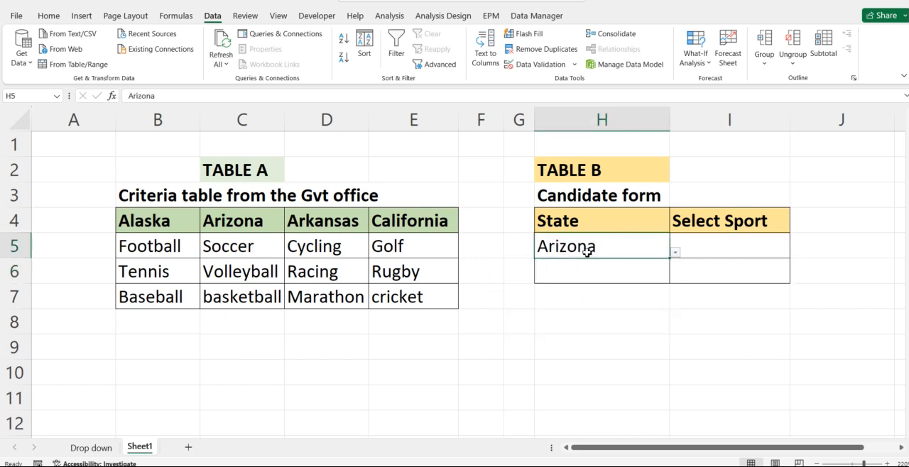
Step: Check the sports offered in cell I5 against Table A's Arizona column and choose Soccer
left_click(715, 252)
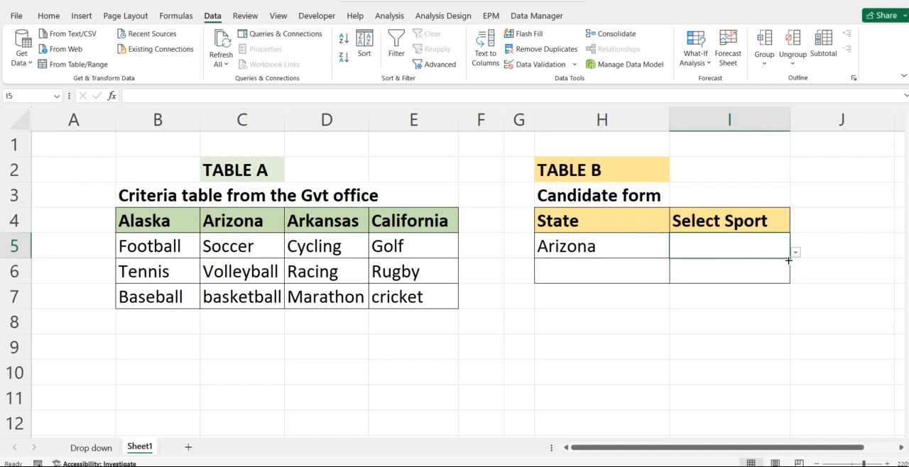
left_click_drag(259, 247, 259, 293)
left_click(758, 245)
left_click(795, 254)
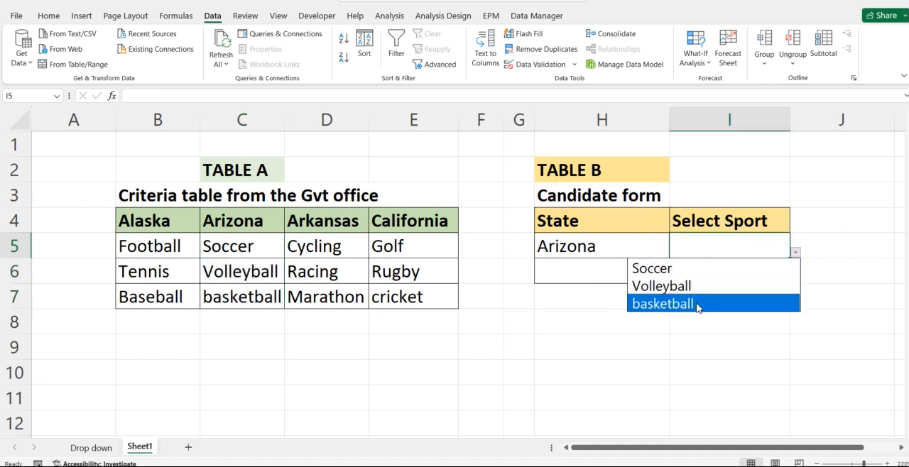
left_click(660, 274)
left_click(639, 326)
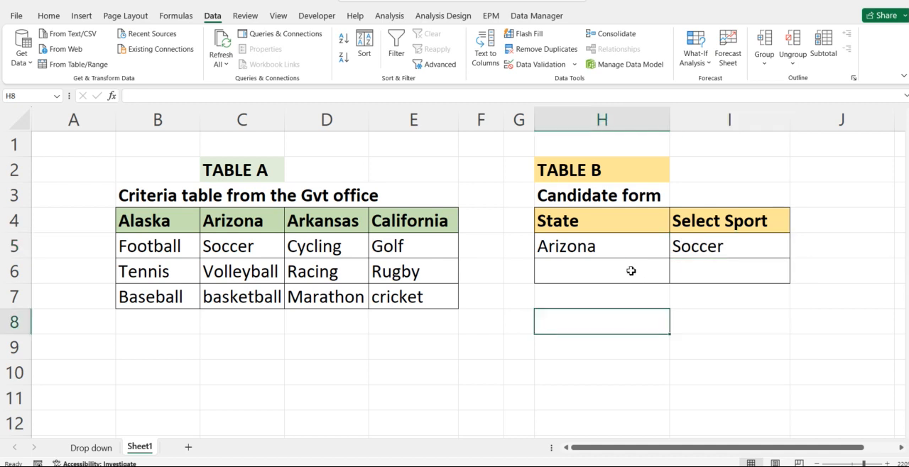
left_click(631, 268)
left_click(529, 353)
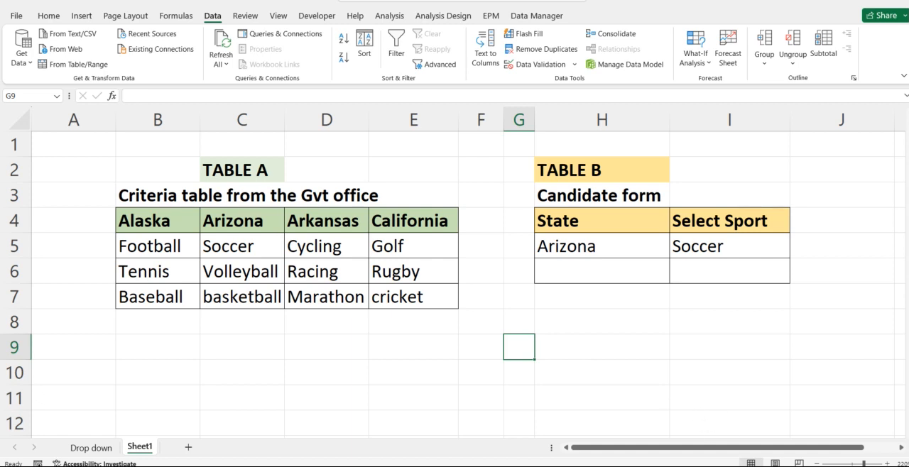
right_click(734, 466)
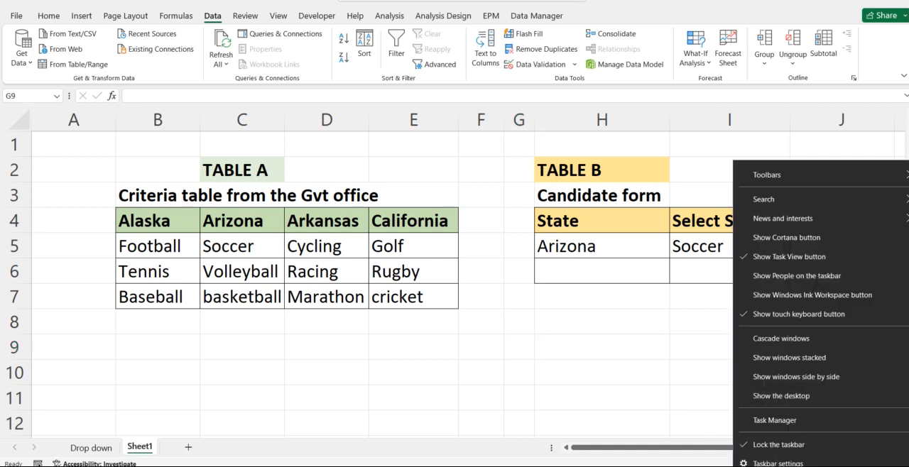
left_click(677, 418)
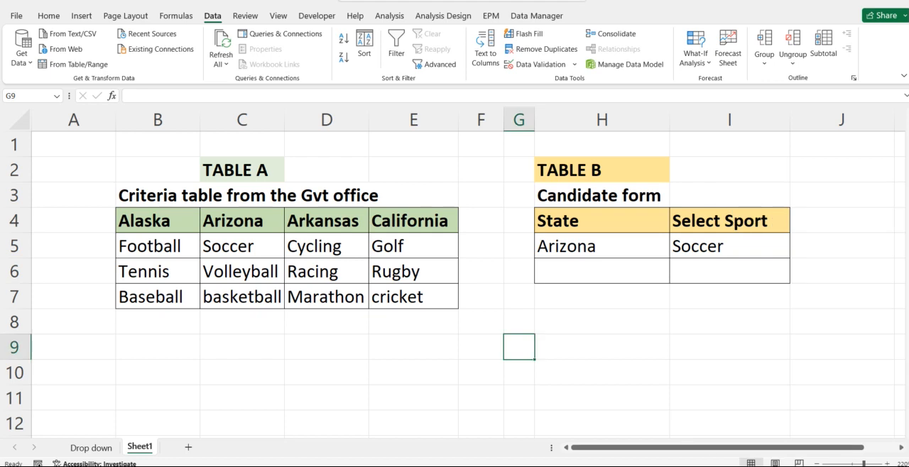